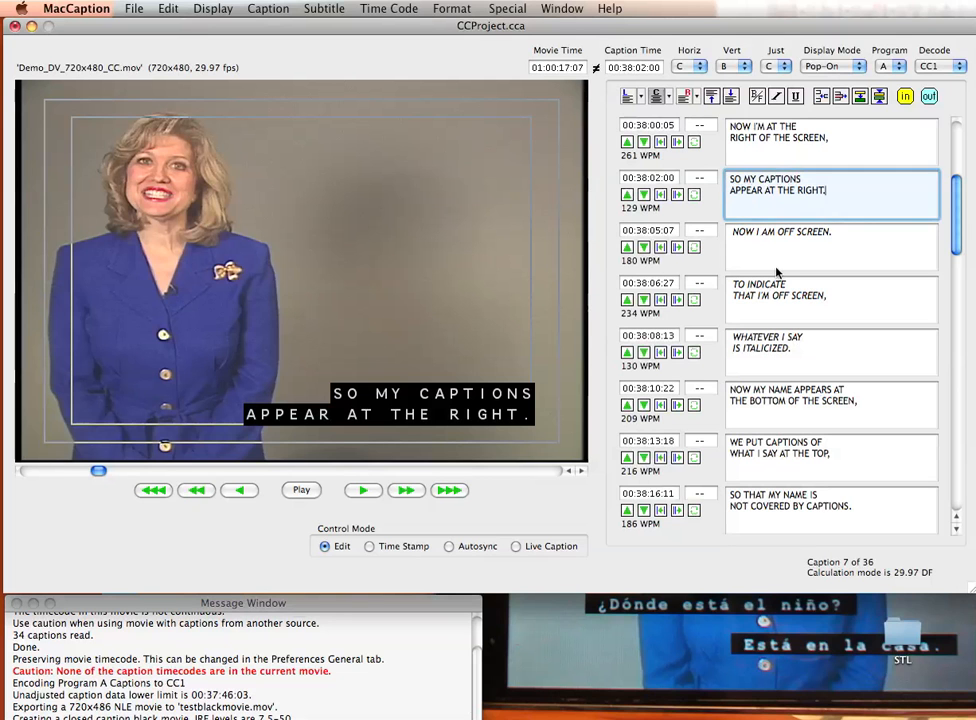
# - Preview several captions around "SO MY CAPTIONS APPEAR AT THE RIGHT." and move the movie to its opening title
pyautogui.click(776, 252)
pyautogui.click(827, 296)
pyautogui.click(831, 234)
pyautogui.click(826, 191)
pyautogui.click(791, 296)
pyautogui.click(793, 349)
pyautogui.click(800, 232)
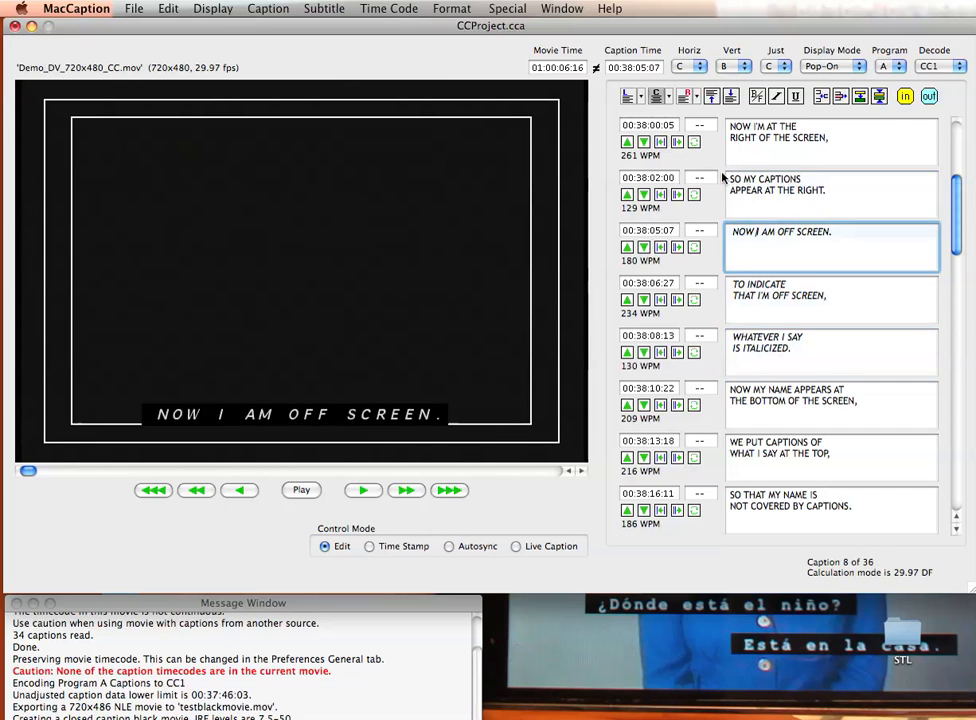
pyautogui.click(790, 131)
pyautogui.click(743, 180)
pyautogui.click(37, 471)
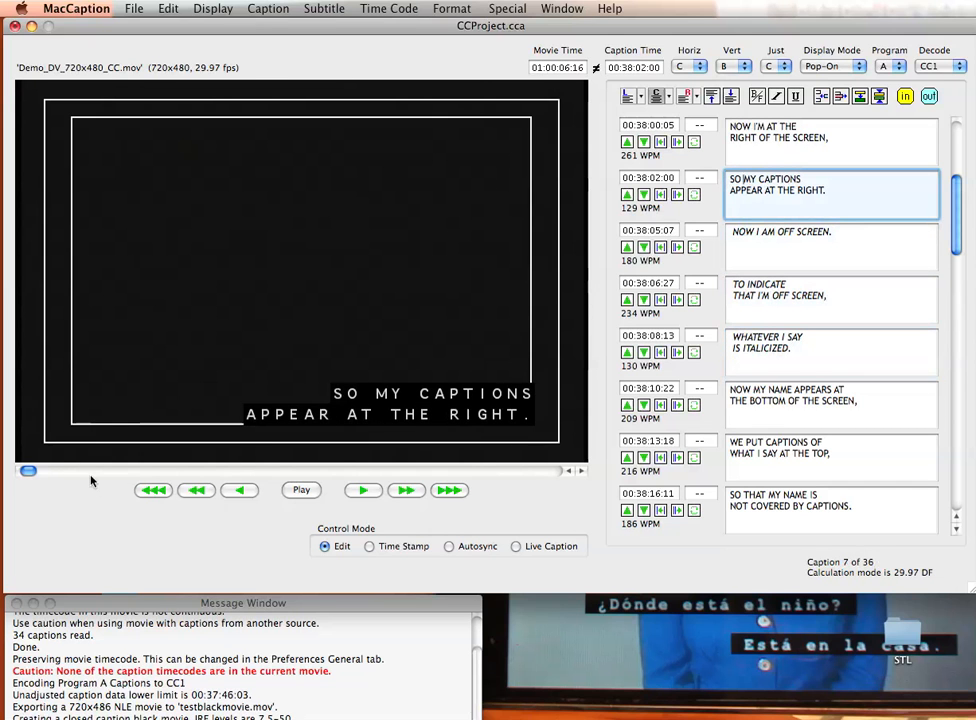
# - Start a Black 720x486 movie with Closed Captions export and name the file TestBlackMovie.mov on the Desktop
pyautogui.click(133, 8)
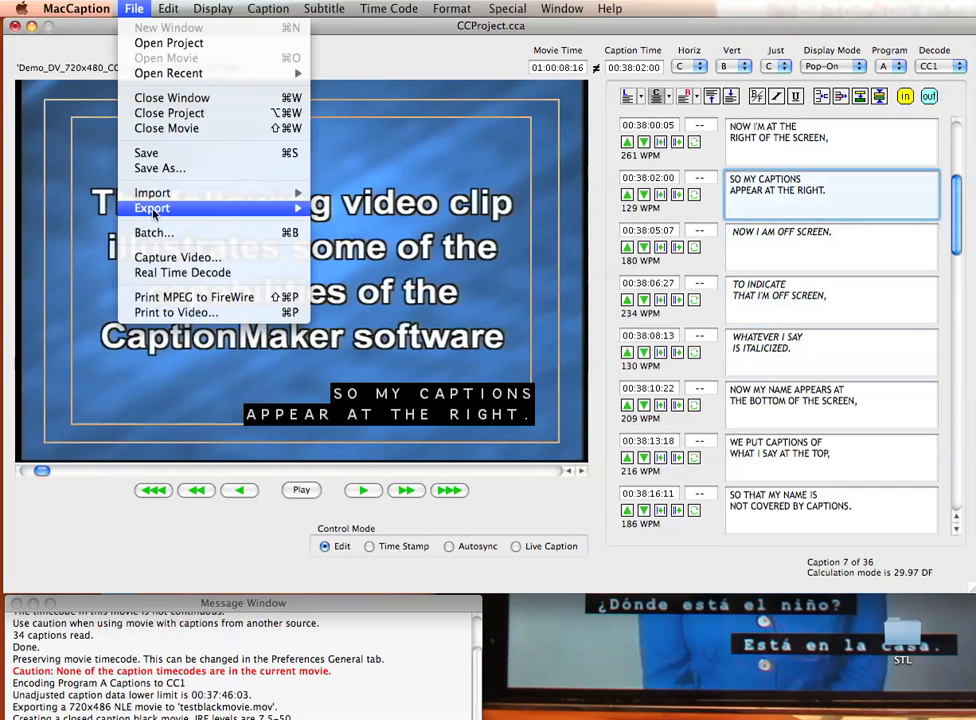
pyautogui.moveTo(240, 208)
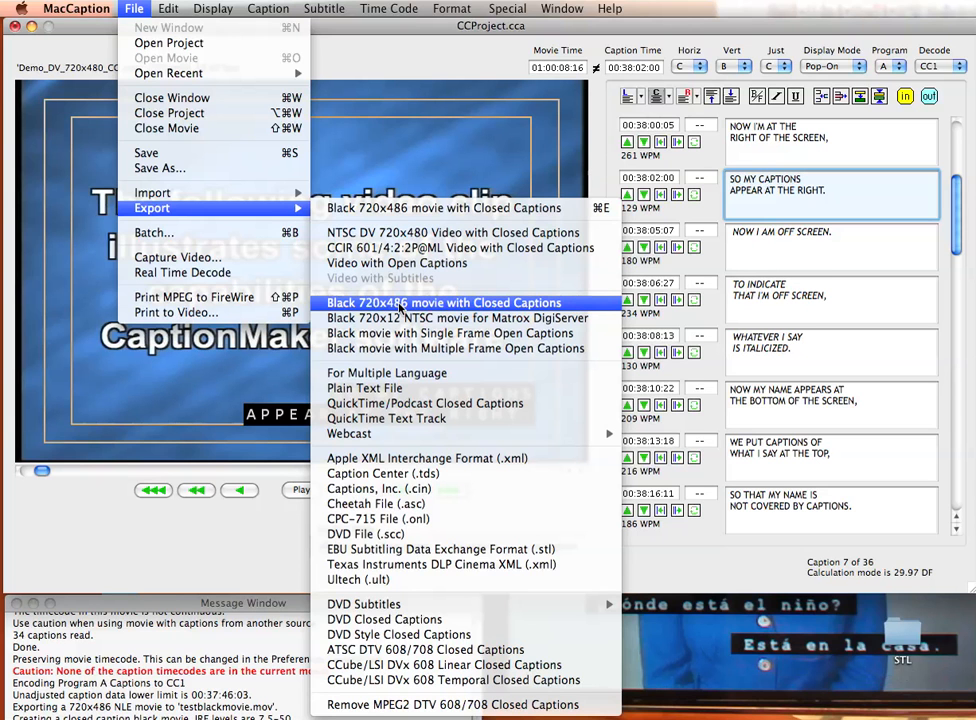
pyautogui.click(399, 304)
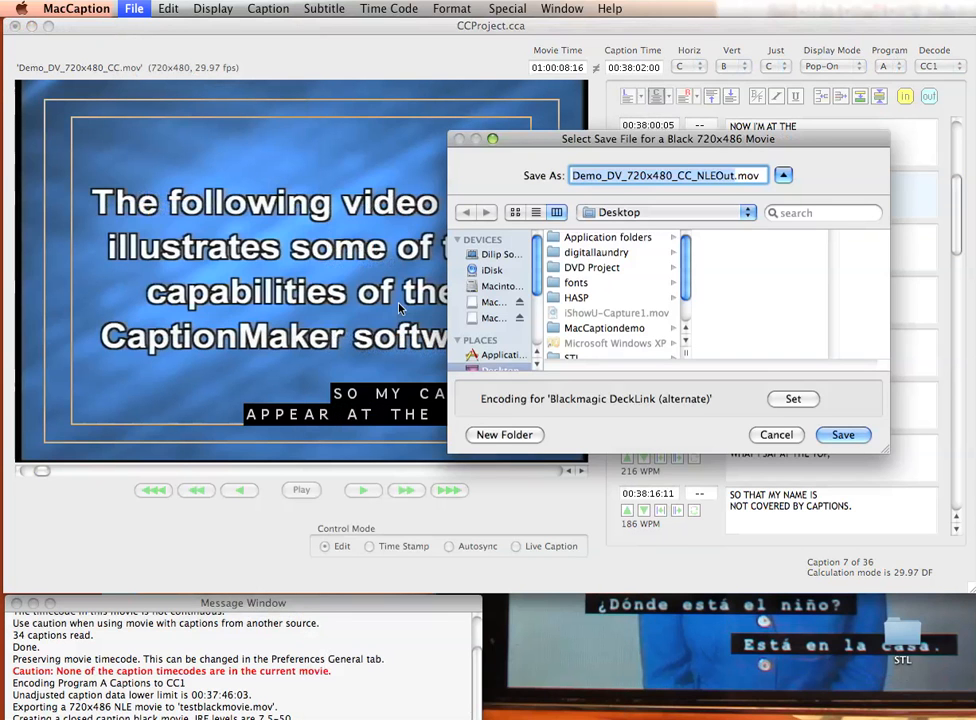
pyautogui.moveTo(430, 160); pyautogui.dragTo(221, 117)
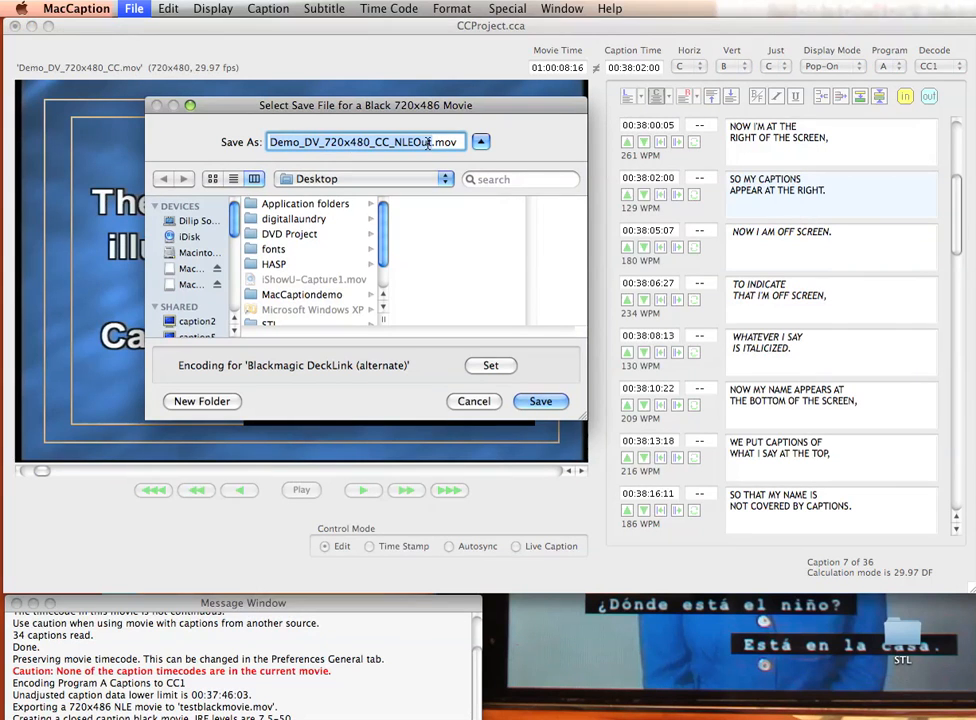
pyautogui.write('TestBlack')
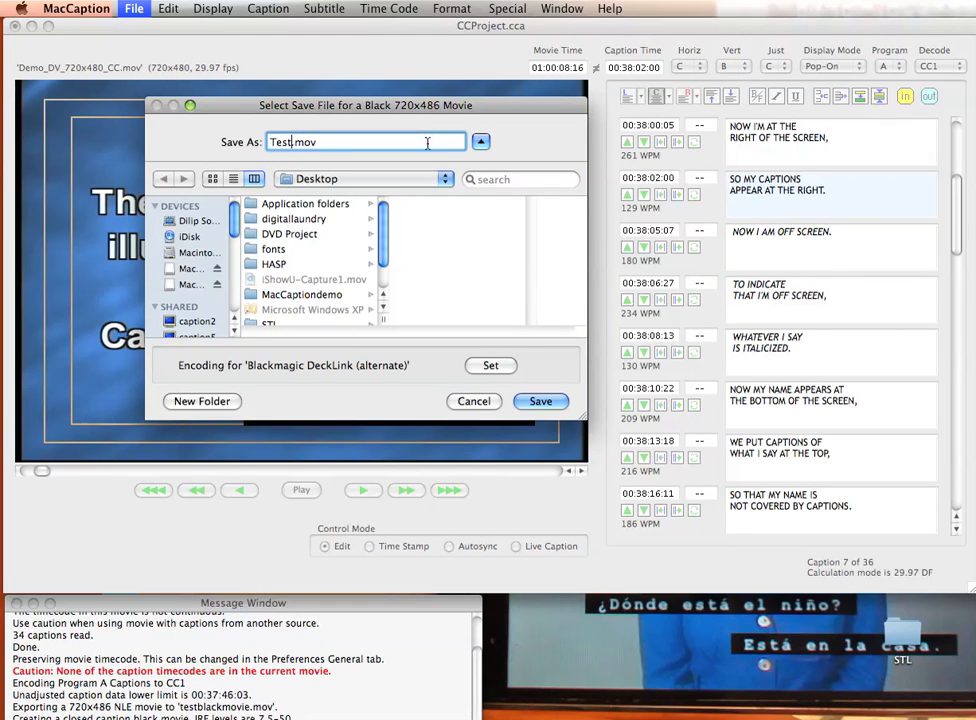
pyautogui.write('Movie')
pyautogui.moveTo(441, 112); pyautogui.dragTo(466, 122)
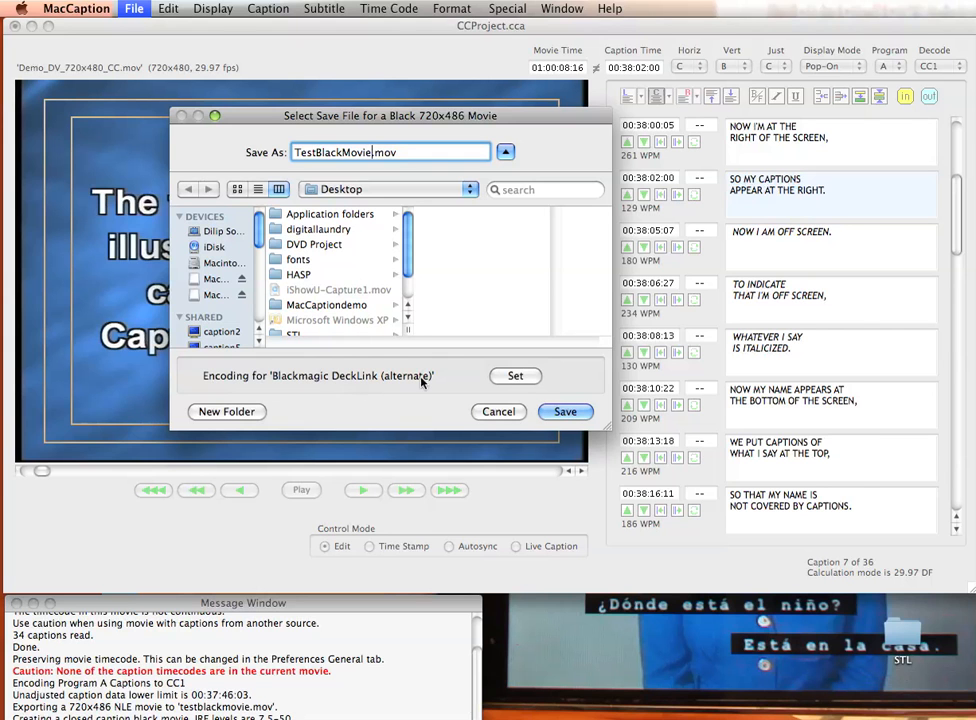
# - Open the export's NLE encoding preferences and try the Blackmagic DeckLink preset before choosing Blackmagic DeckLink (alternate)
pyautogui.click(515, 375)
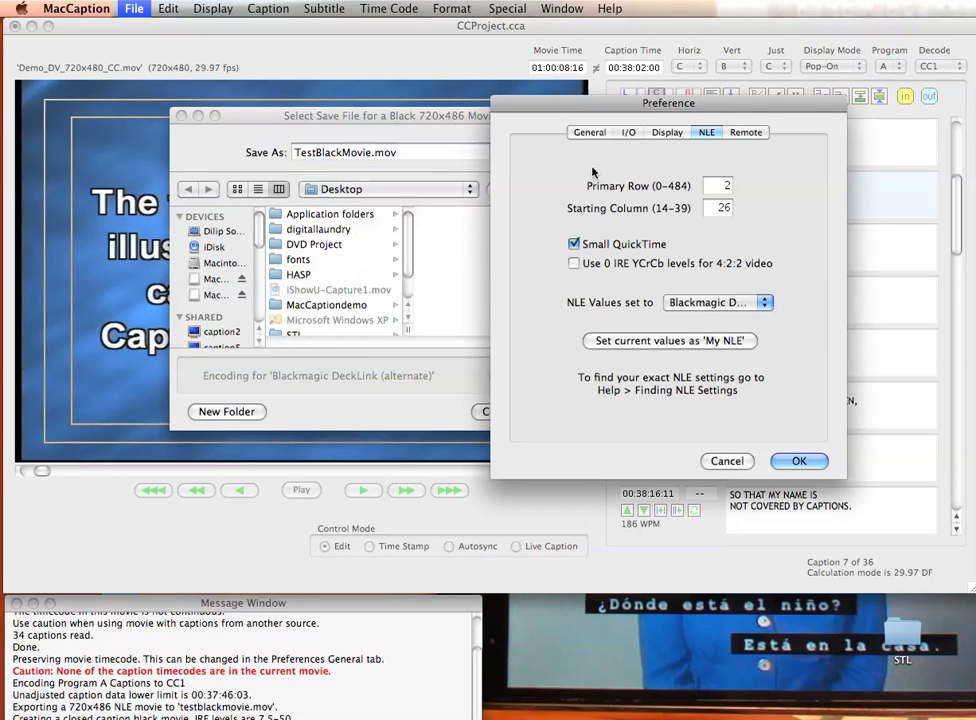
pyautogui.moveTo(635, 108); pyautogui.dragTo(546, 83)
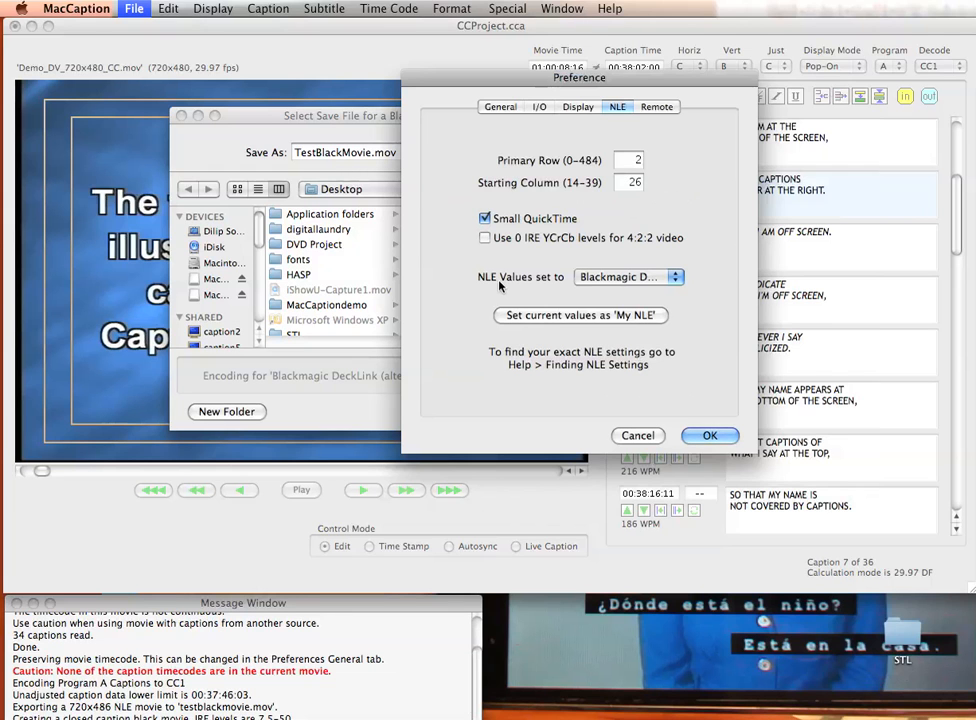
pyautogui.click(676, 279)
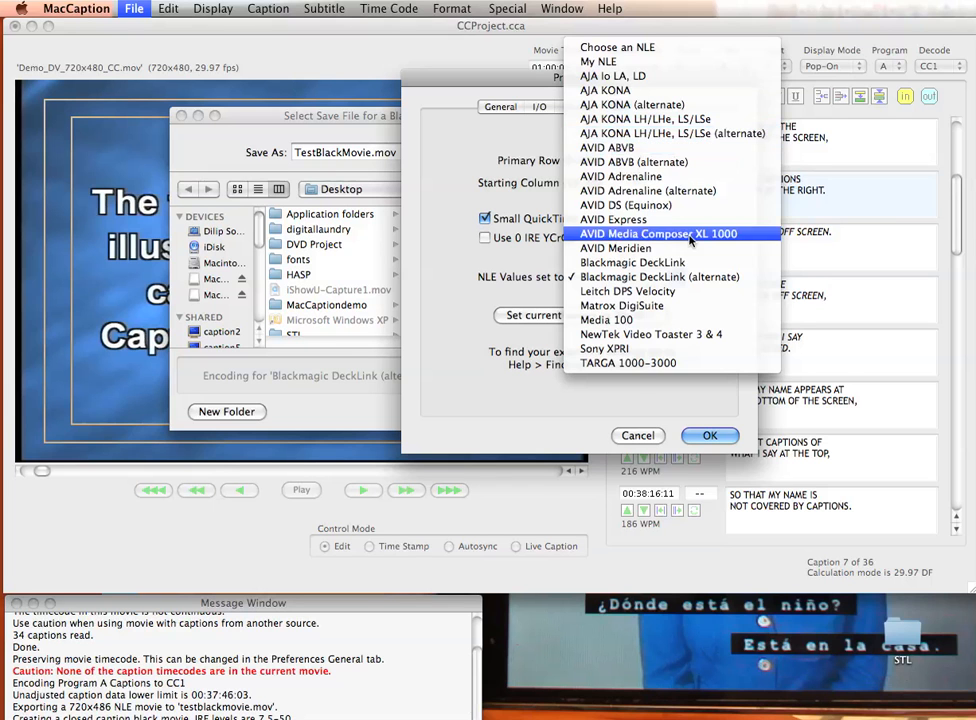
pyautogui.click(650, 262)
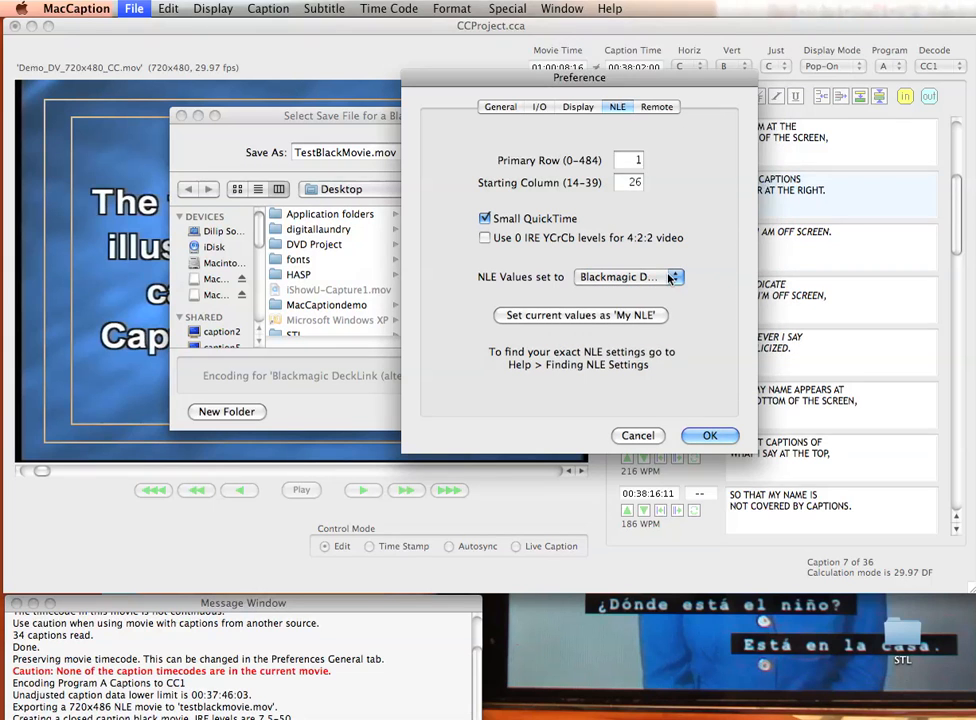
pyautogui.click(676, 277)
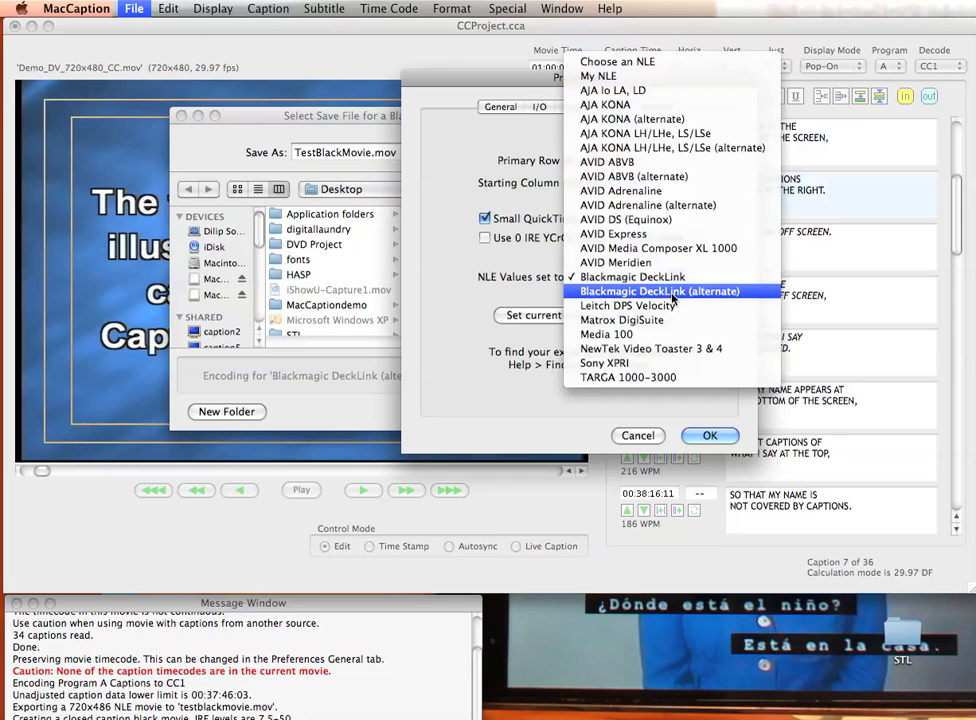
pyautogui.click(672, 292)
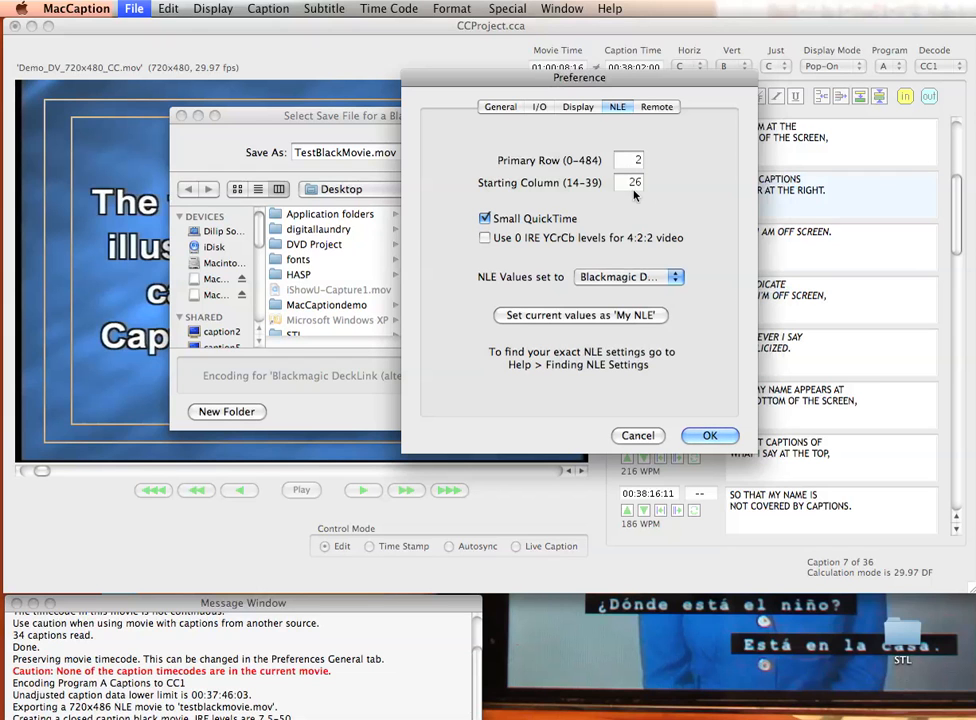
# - Try the AJA KONA and AVID ABVB (alternate) presets for the NLE values, and return to Blackmagic DeckLink (alternate)
pyautogui.click(674, 287)
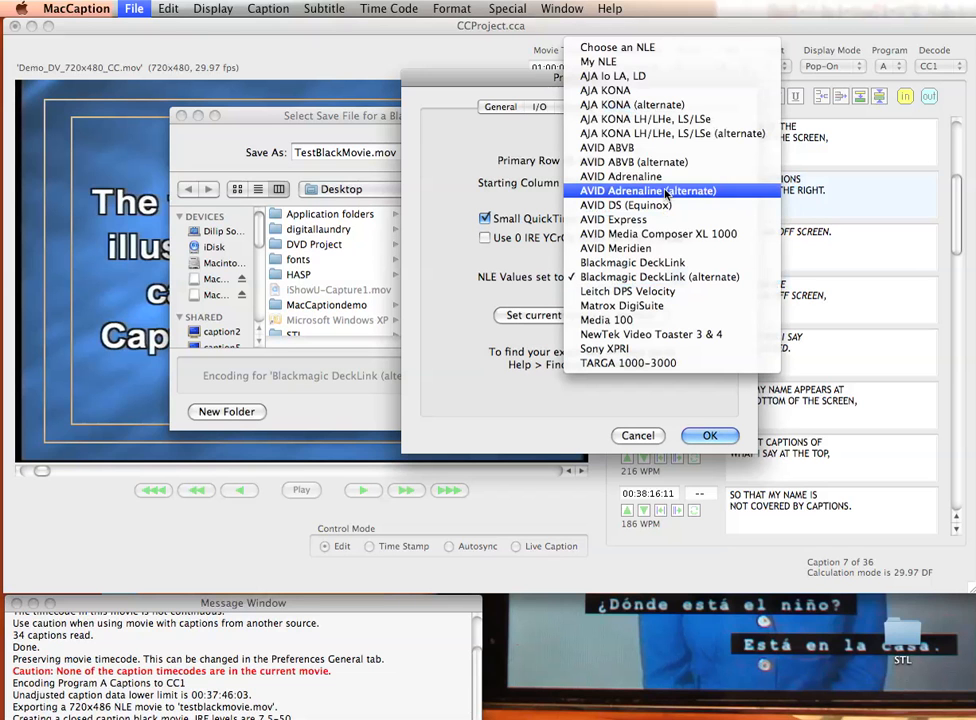
pyautogui.click(671, 100)
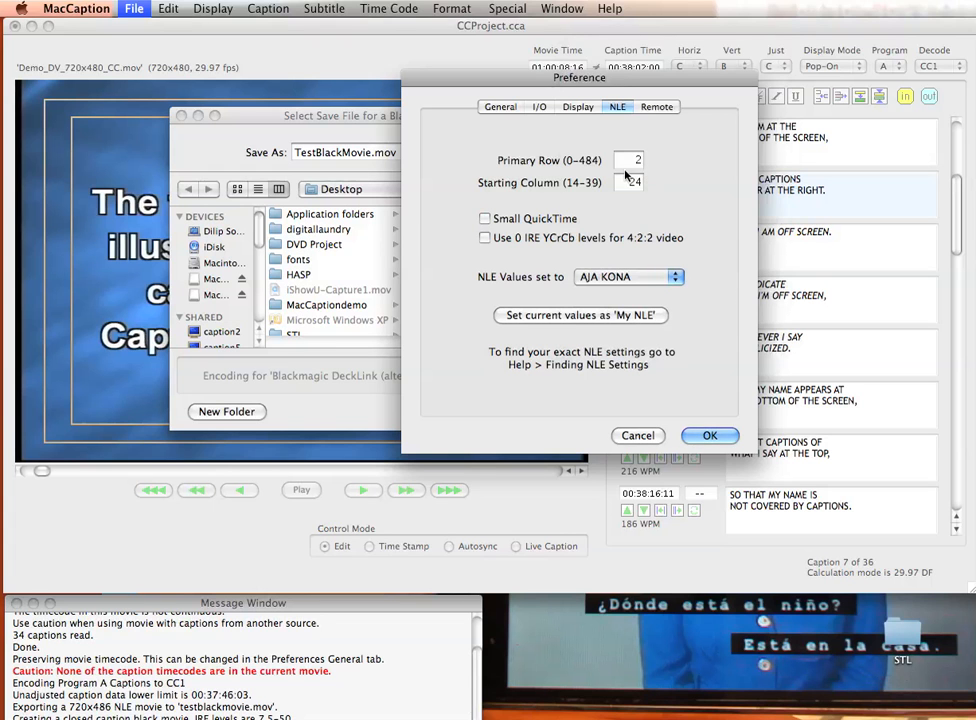
pyautogui.click(668, 285)
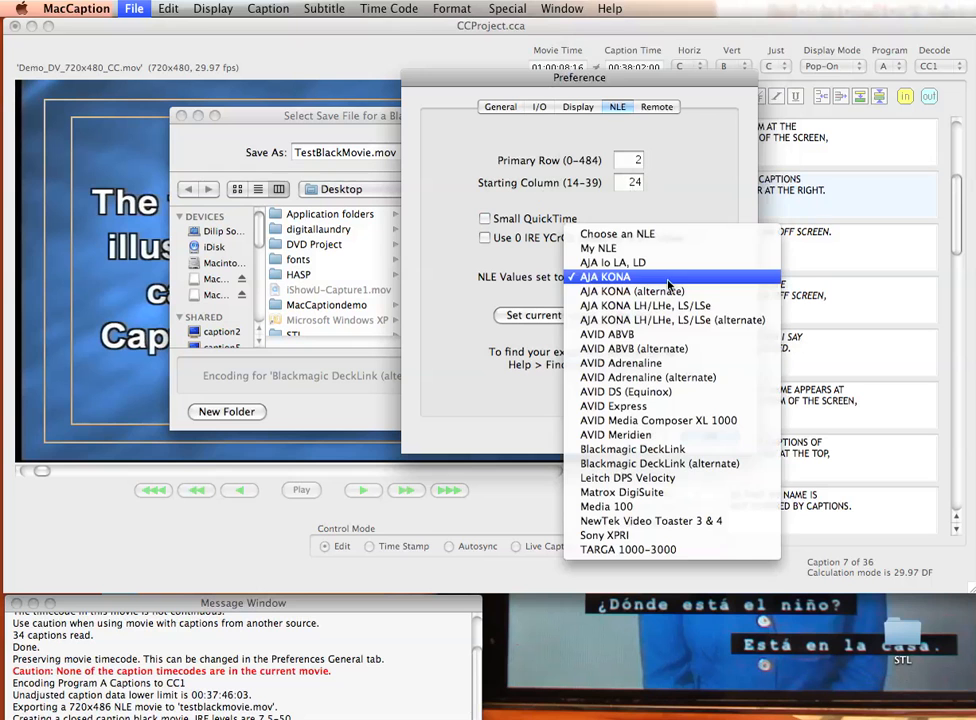
pyautogui.click(655, 348)
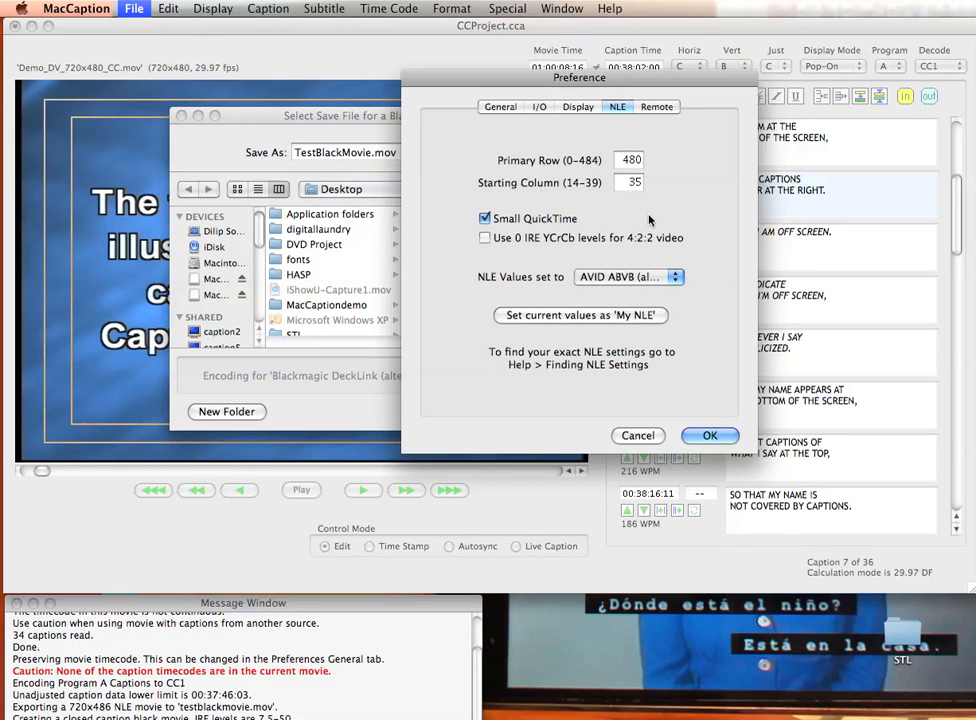
pyautogui.click(671, 279)
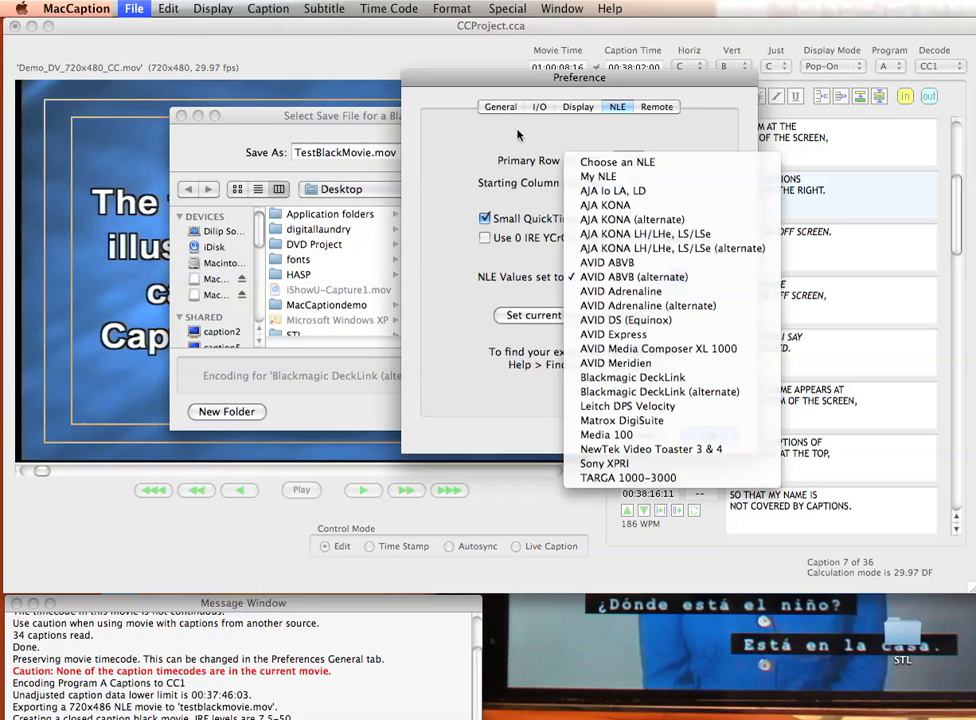
pyautogui.click(671, 279)
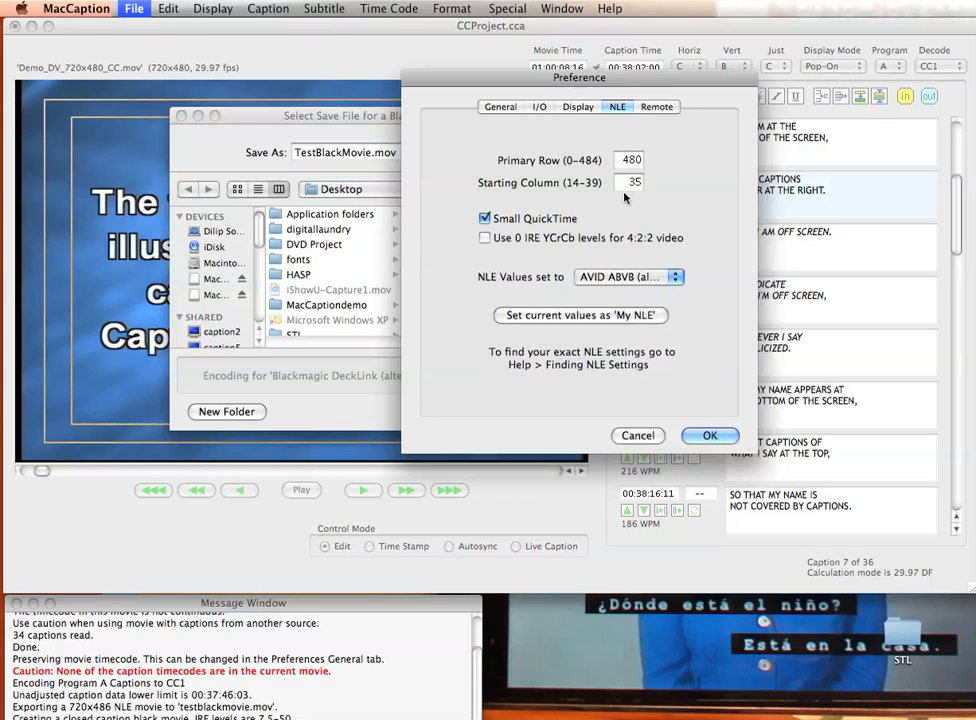
pyautogui.click(673, 278)
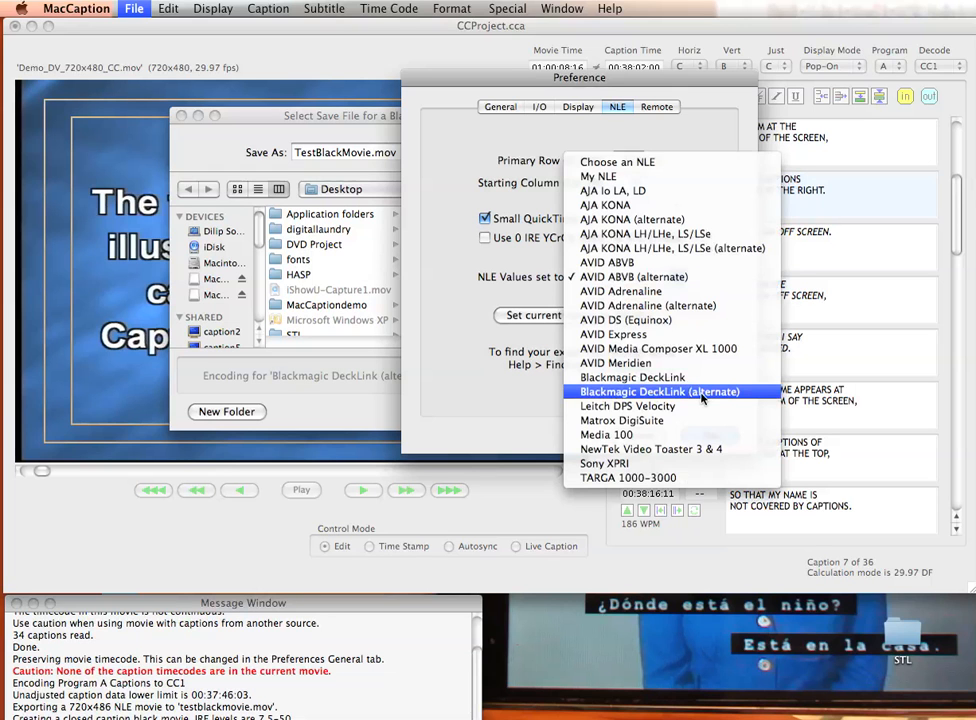
pyautogui.click(650, 392)
pyautogui.write('2')
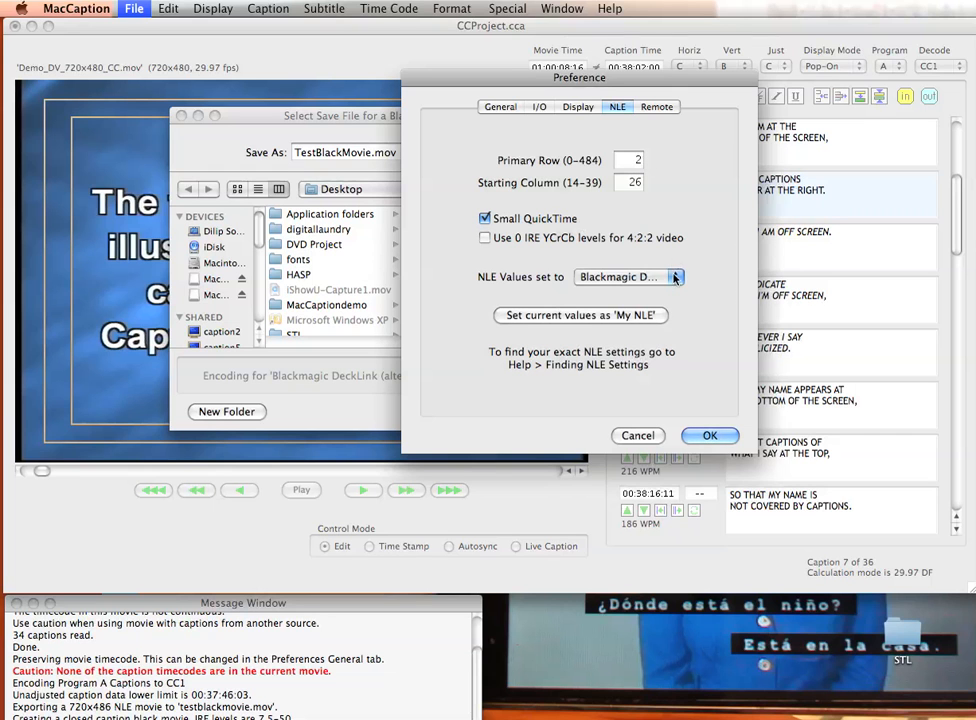
pyautogui.click(675, 279)
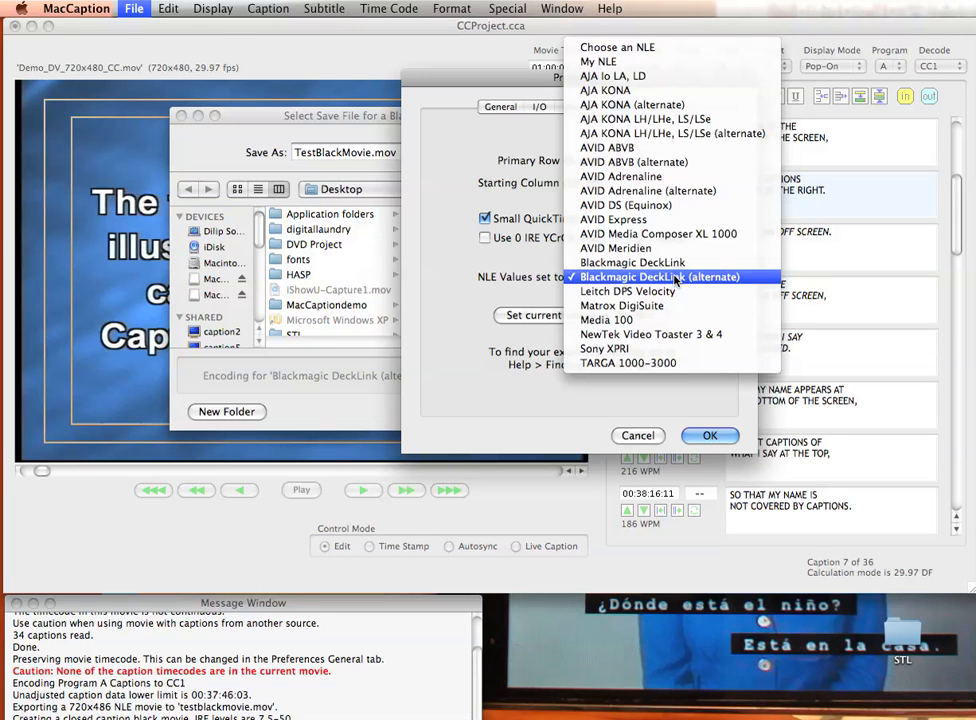
pyautogui.click(484, 155)
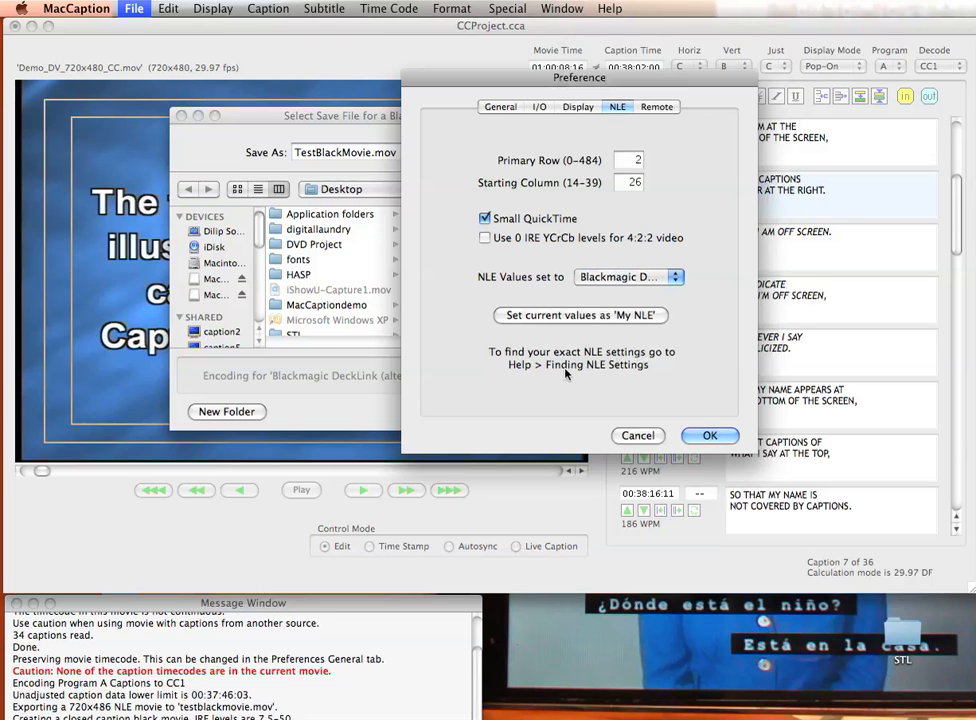
# - Try a custom primary row of 1 in the NLE settings and set it back to 2
pyautogui.click(631, 161)
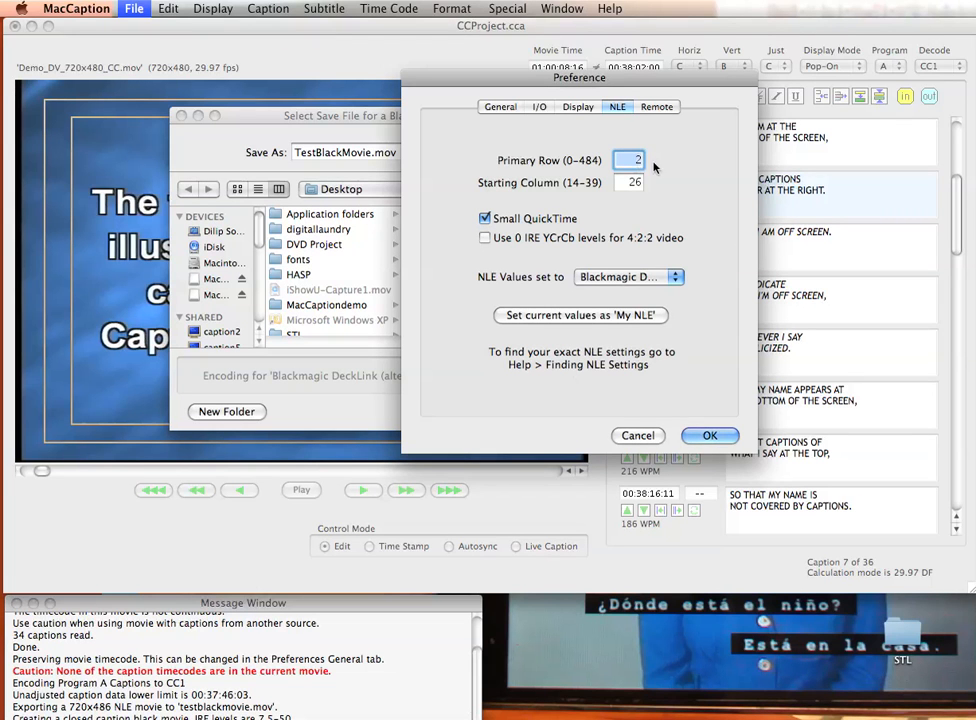
pyautogui.doubleClick(635, 161)
pyautogui.write('1')
pyautogui.write('2')
pyautogui.click(625, 183)
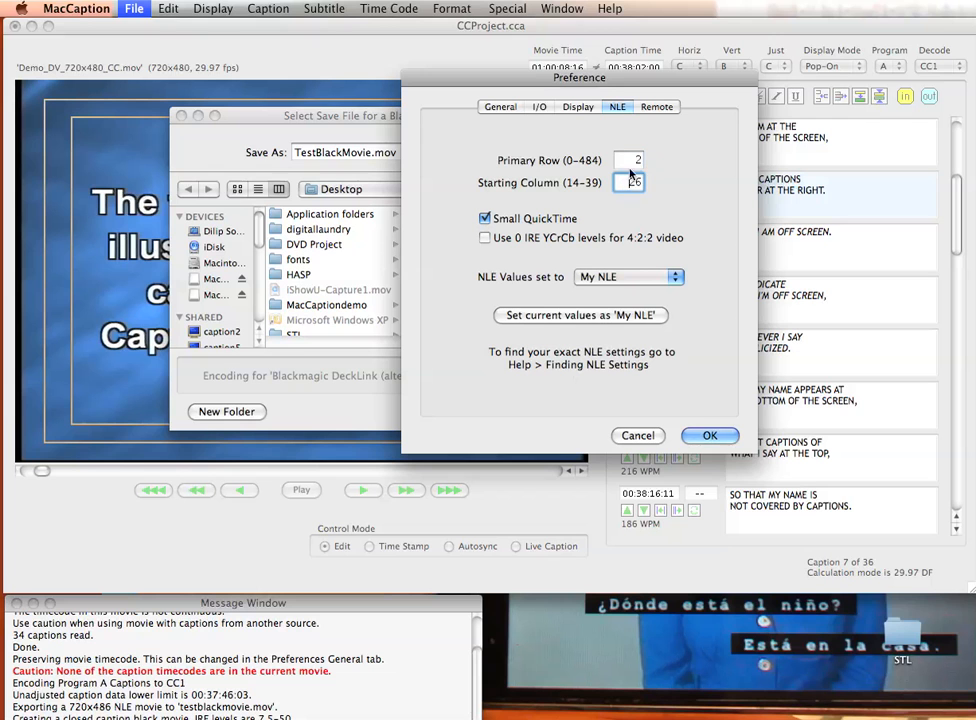
# - Set the NLE values to Blackmagic DeckLink (alternate), accept the preferences and save TestBlackMovie.mov to the Desktop
pyautogui.click(657, 275)
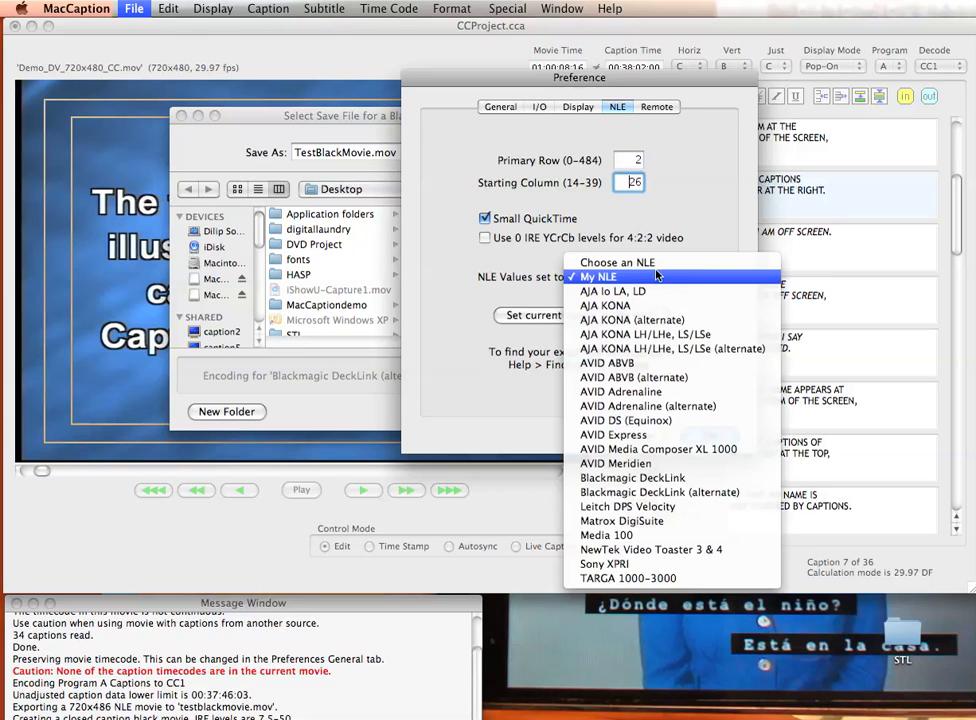
pyautogui.click(658, 492)
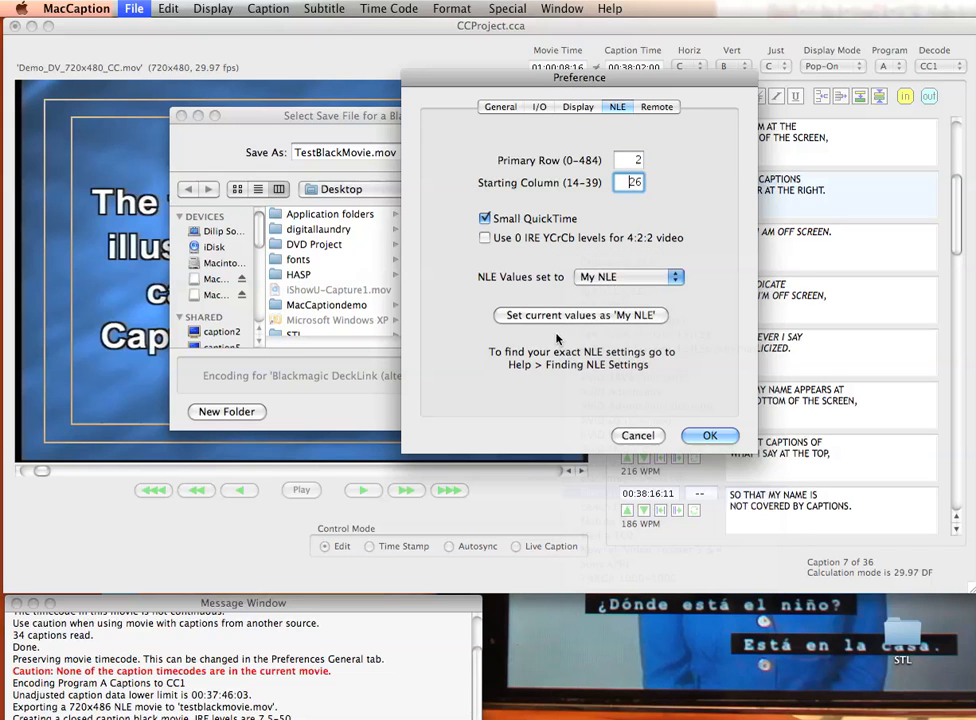
pyautogui.click(700, 432)
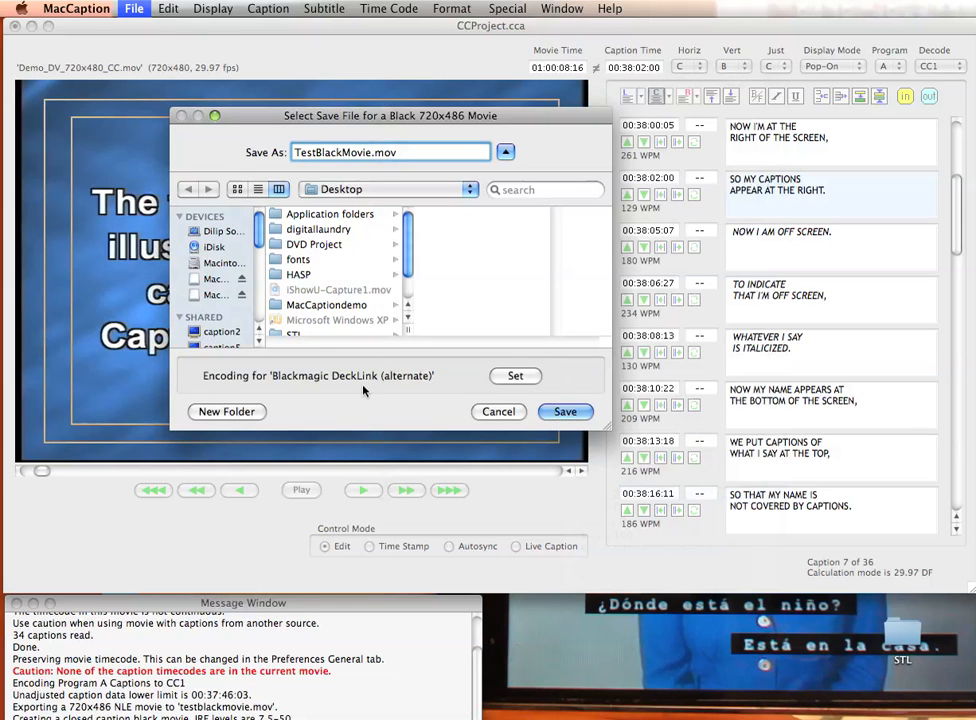
pyautogui.click(565, 411)
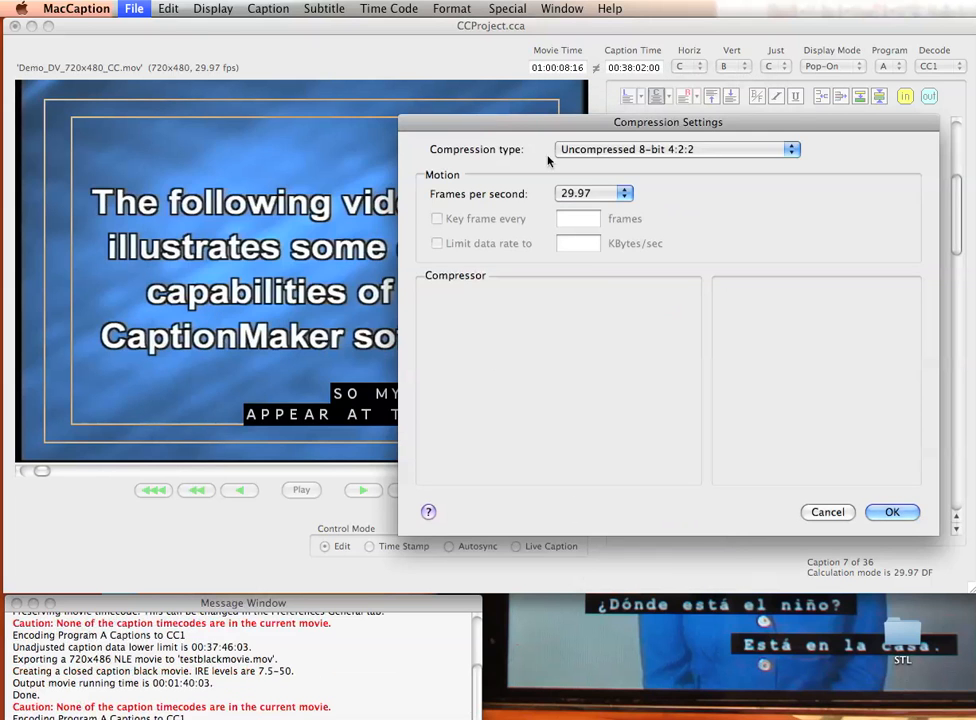
# - Set the compression type of the black movie export to Animation
pyautogui.moveTo(573, 128); pyautogui.dragTo(343, 80)
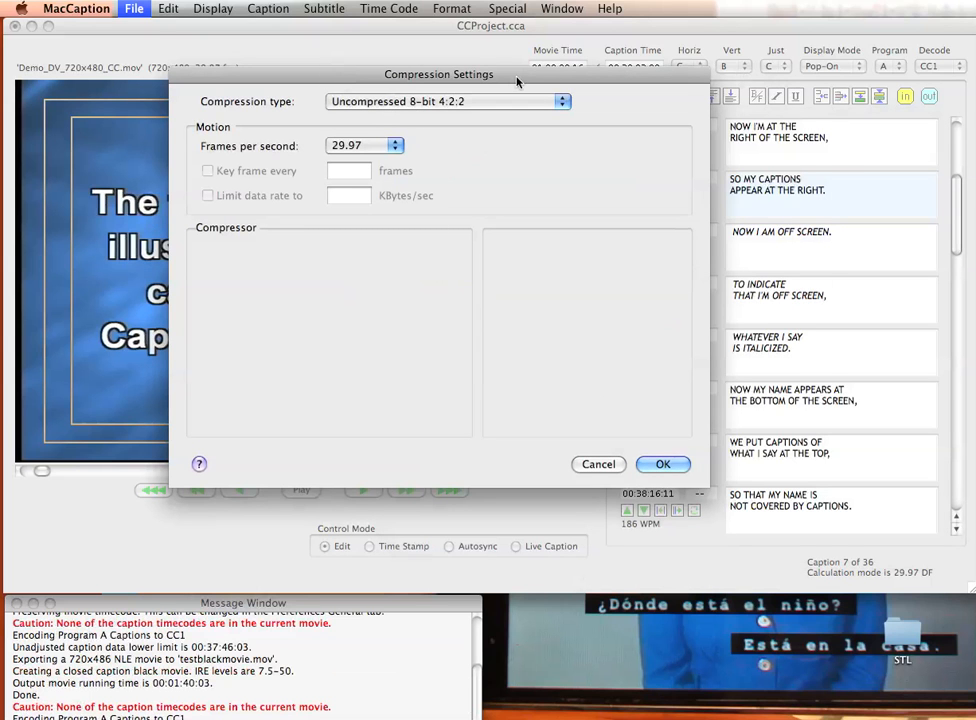
pyautogui.click(564, 102)
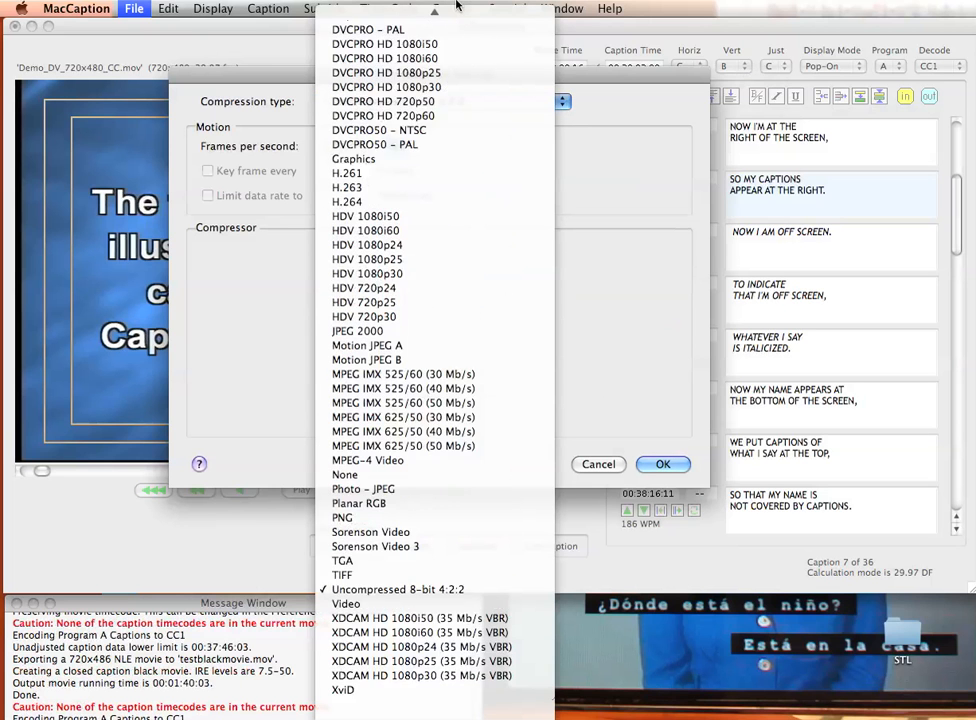
pyautogui.click(450, 60)
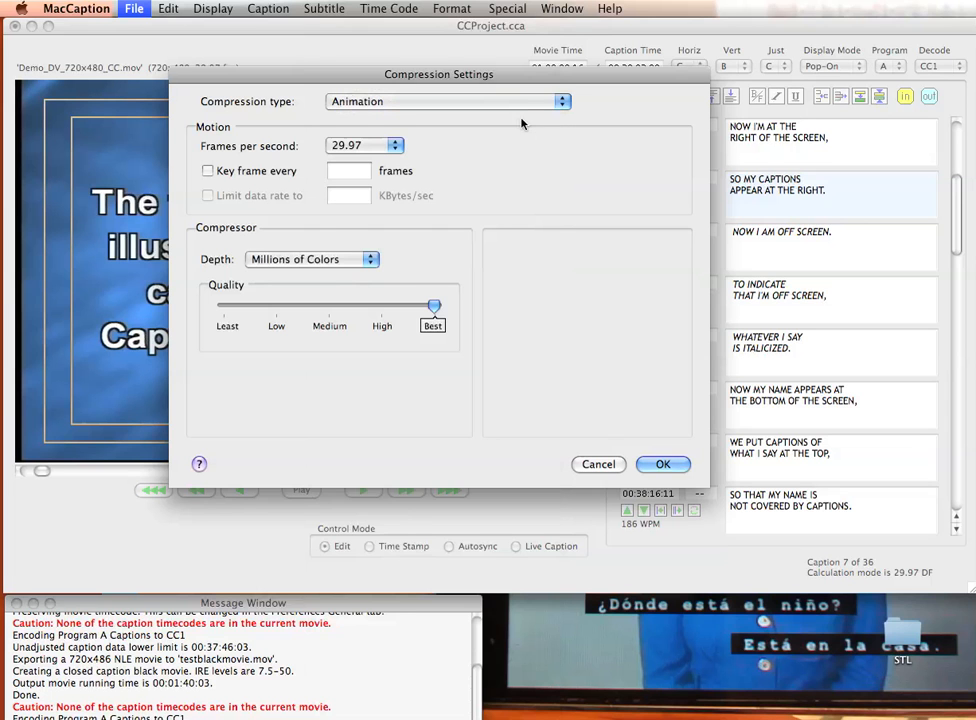
pyautogui.click(560, 101)
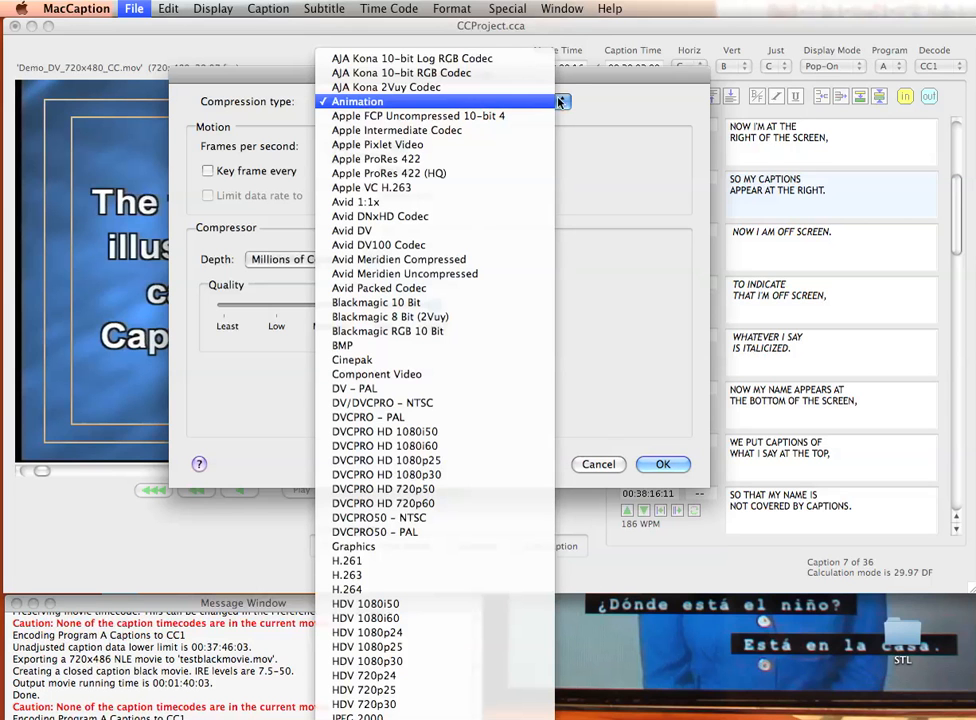
pyautogui.click(558, 101)
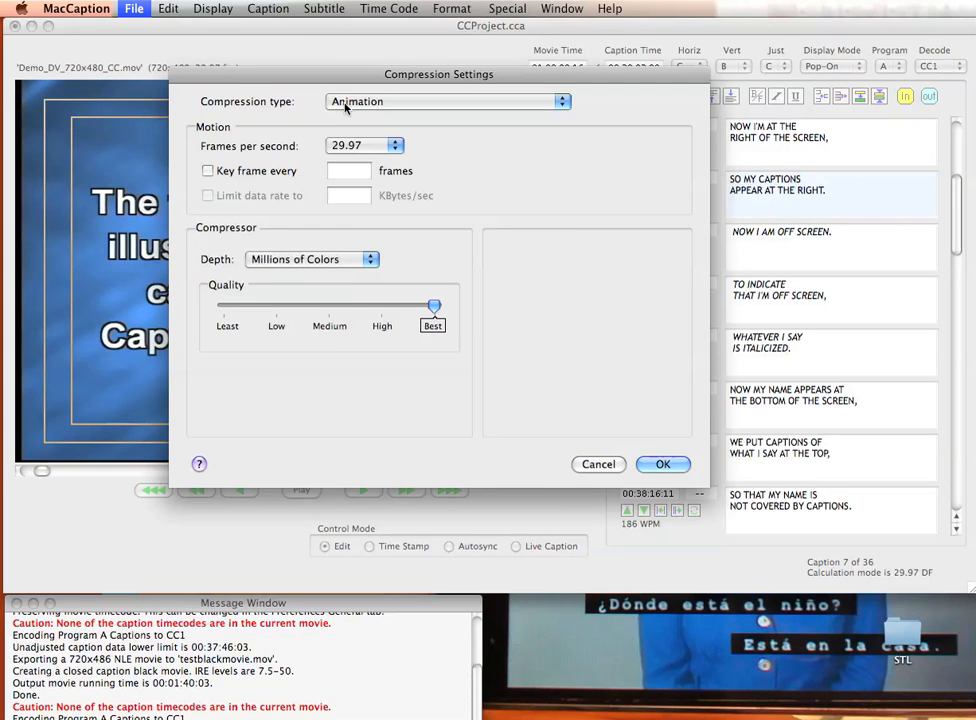
# - Try the Avid Meridien Compressed and Avid Meridien Uncompressed codecs as the compression type of the black movie
pyautogui.click(426, 104)
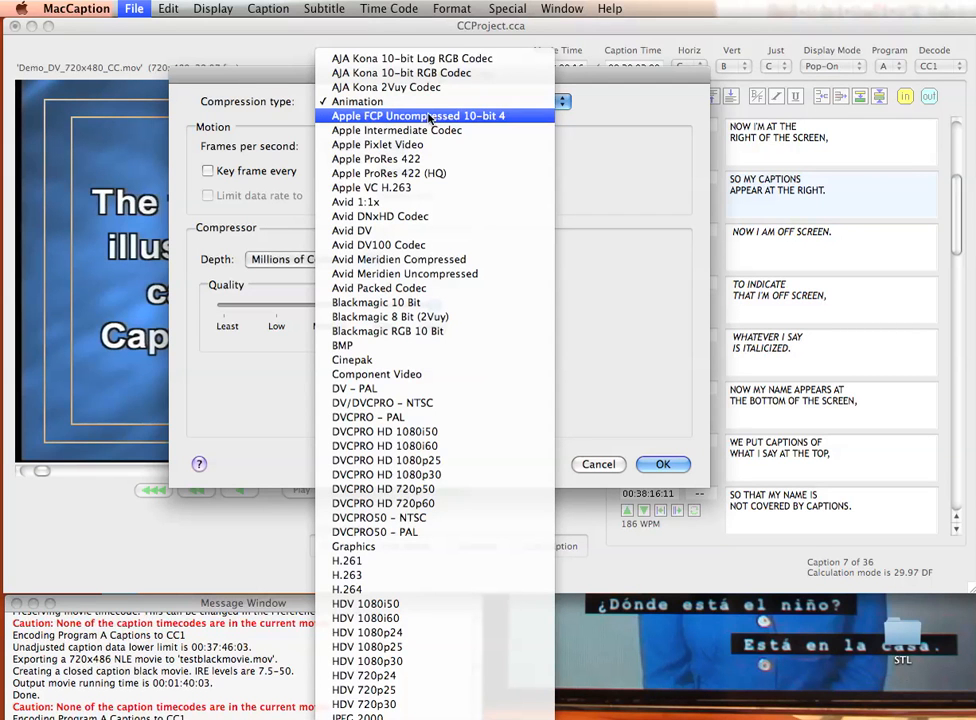
pyautogui.click(446, 268)
pyautogui.click(416, 104)
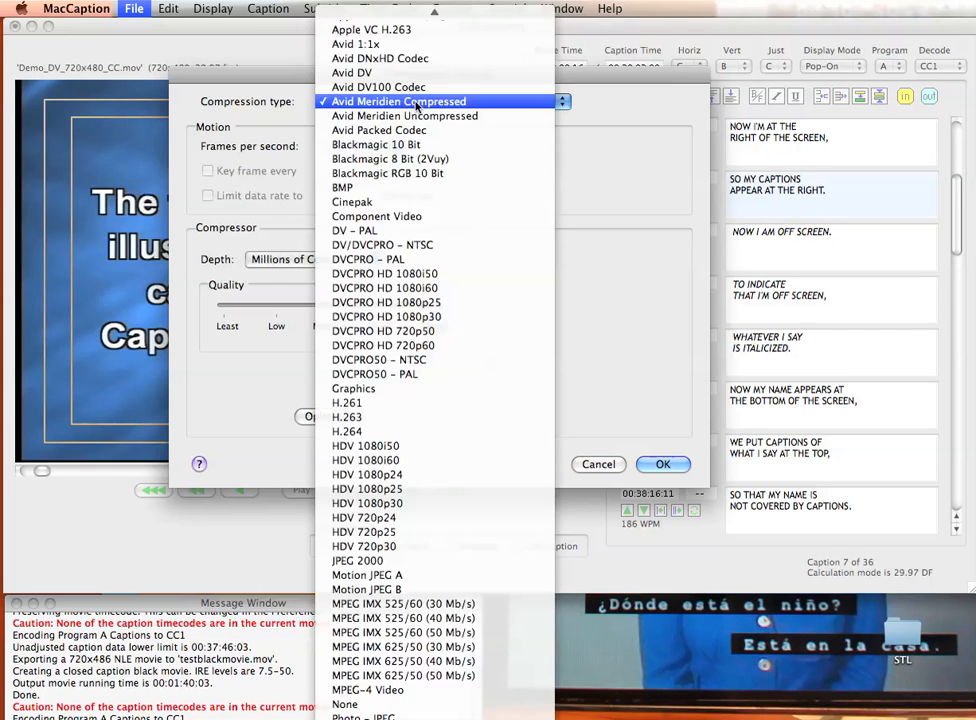
pyautogui.click(421, 119)
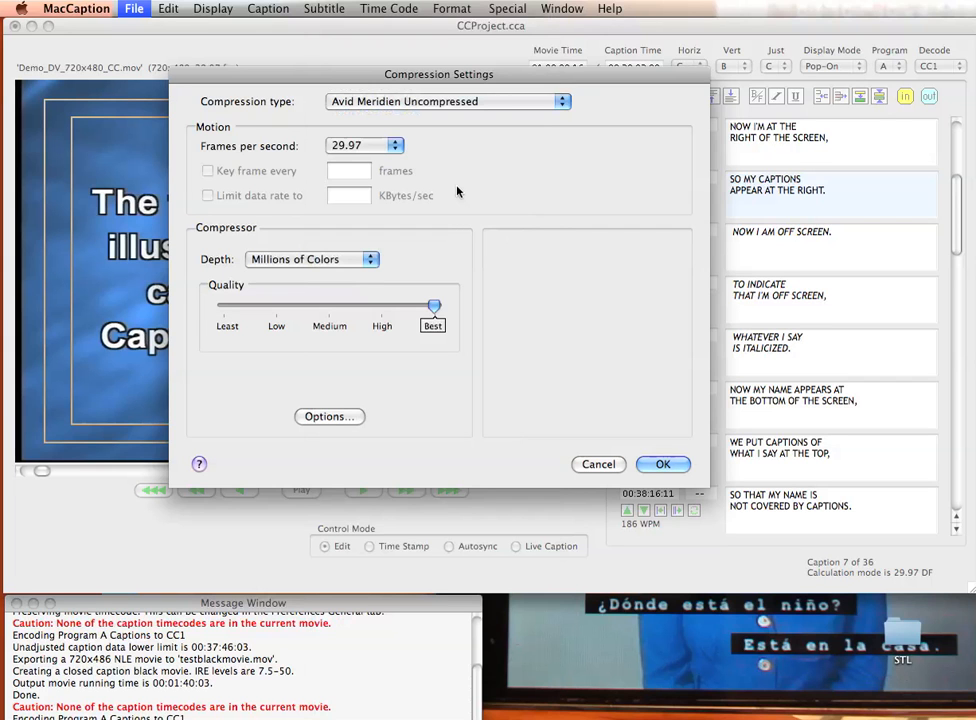
# - Set the compression type to Uncompressed 8-bit 4:2:2 and accept the settings to export the black movie
pyautogui.click(502, 104)
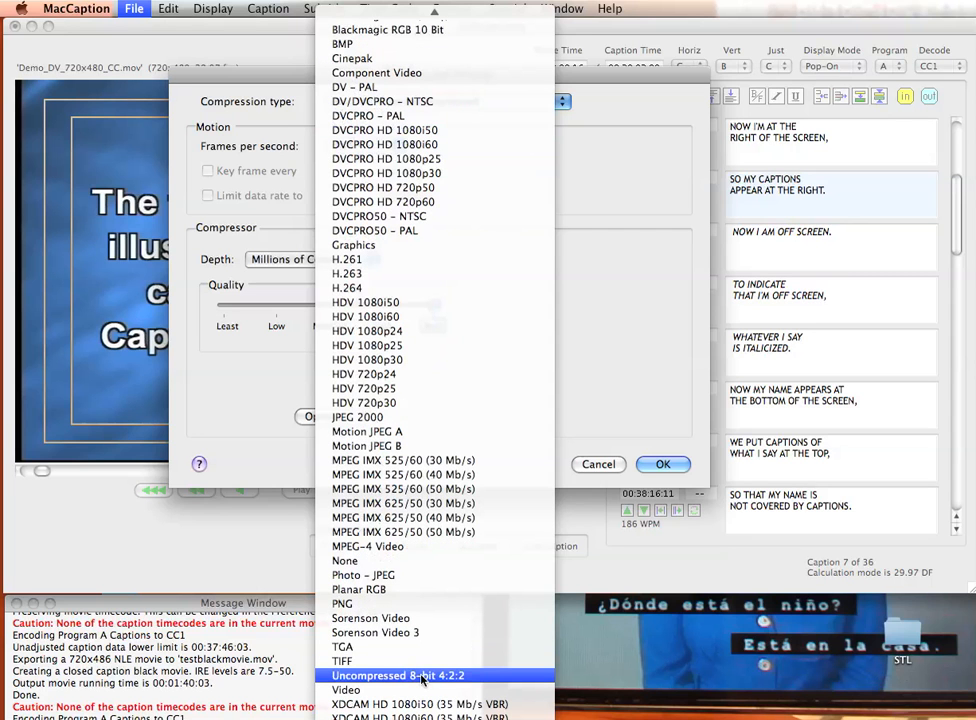
pyautogui.click(420, 679)
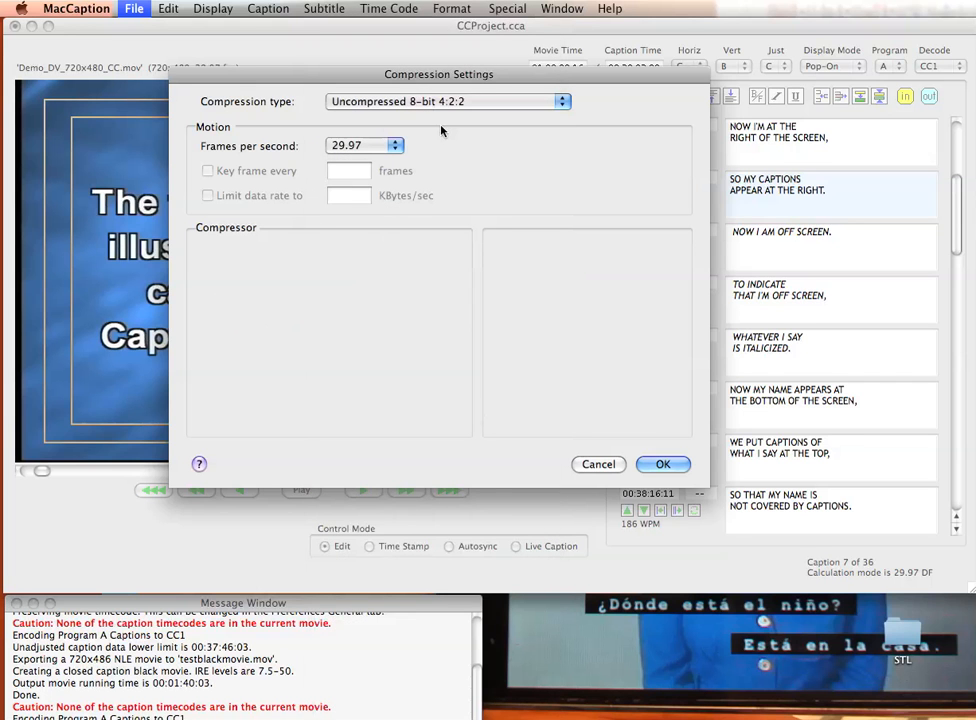
pyautogui.click(662, 465)
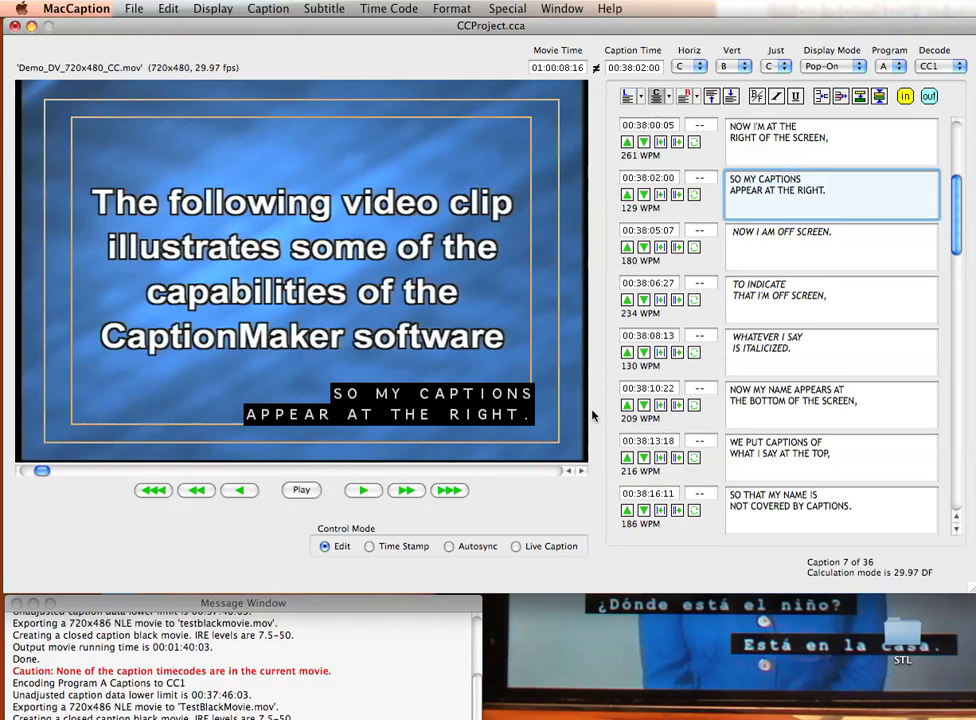
# - Switch to QuickTime Player and scrub through TestBlackMovie.mov to examine the caption data along the picture's upper edge
pyautogui.press('super+Tab')
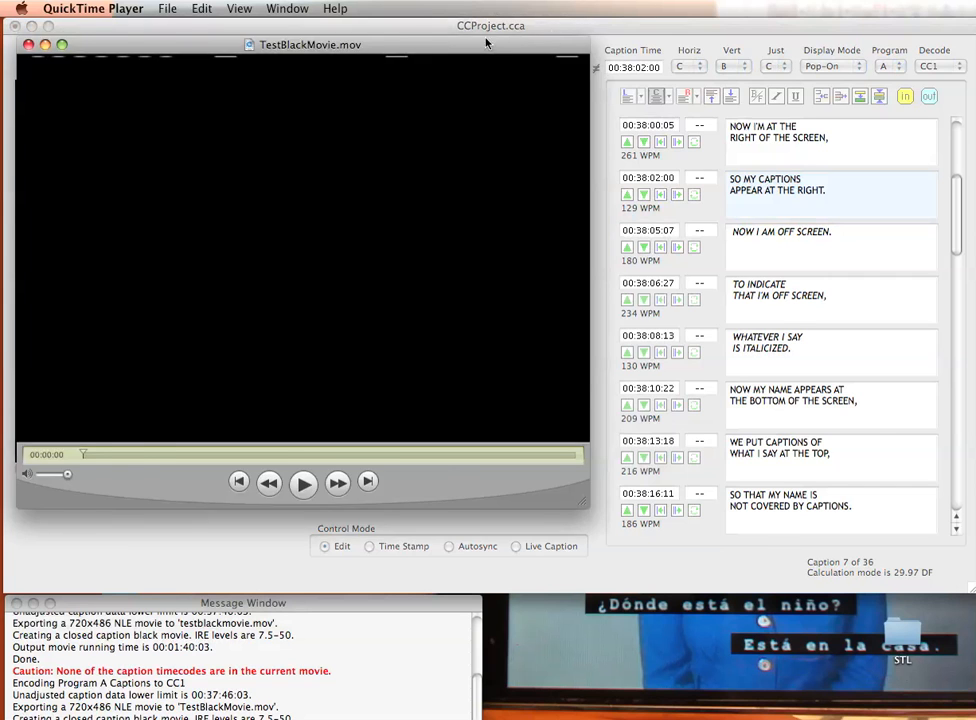
pyautogui.moveTo(489, 44); pyautogui.dragTo(667, 68)
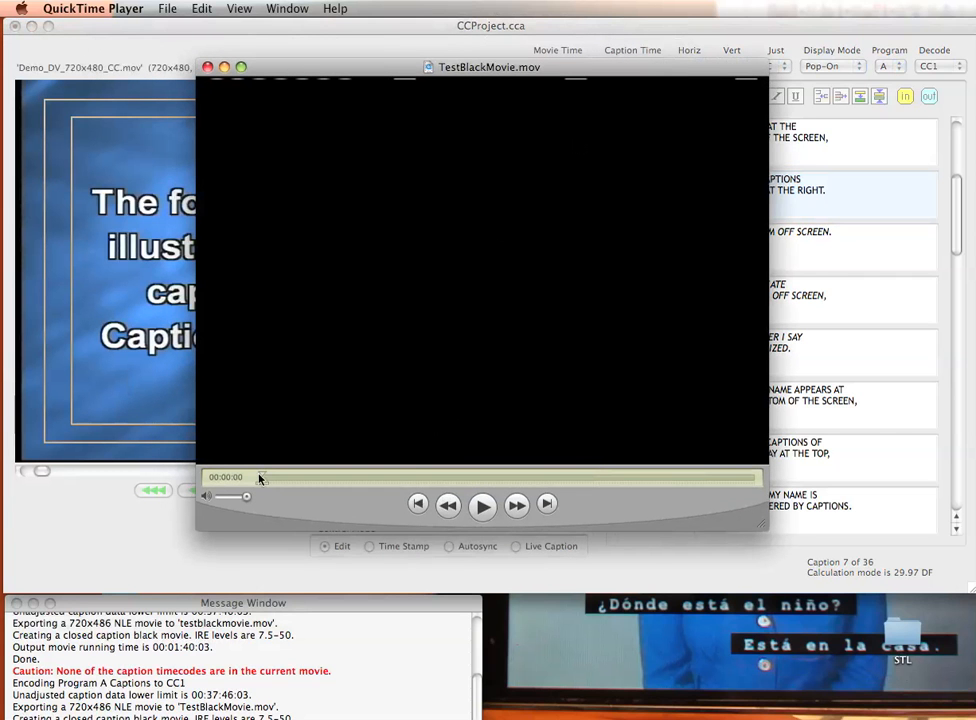
pyautogui.moveTo(269, 479); pyautogui.dragTo(380, 483)
pyautogui.moveTo(401, 482); pyautogui.dragTo(486, 484)
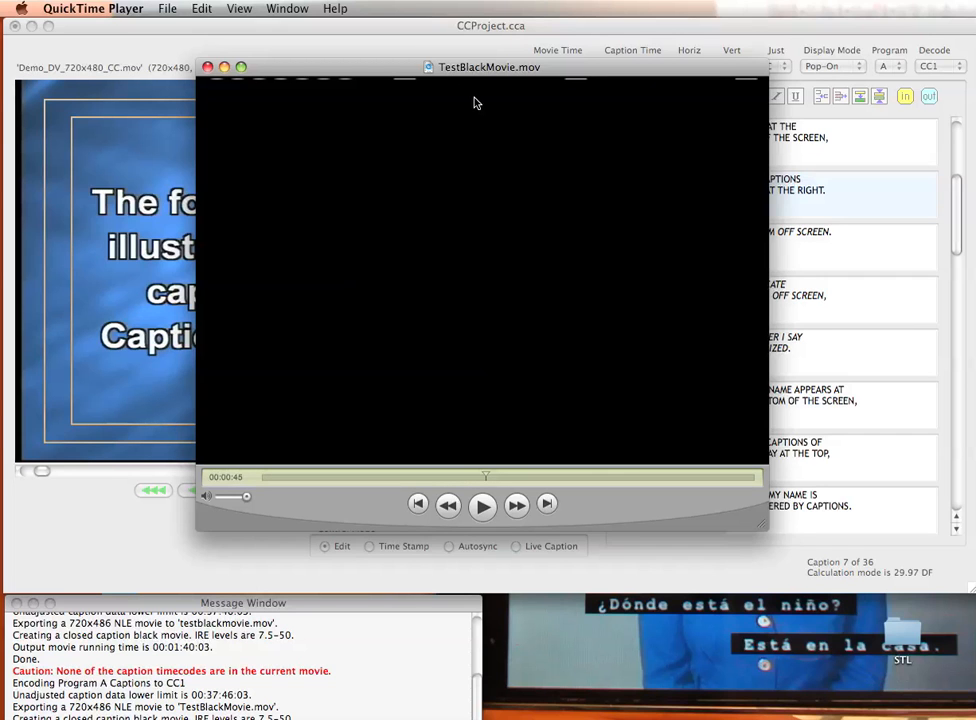
pyautogui.moveTo(507, 481); pyautogui.dragTo(431, 469)
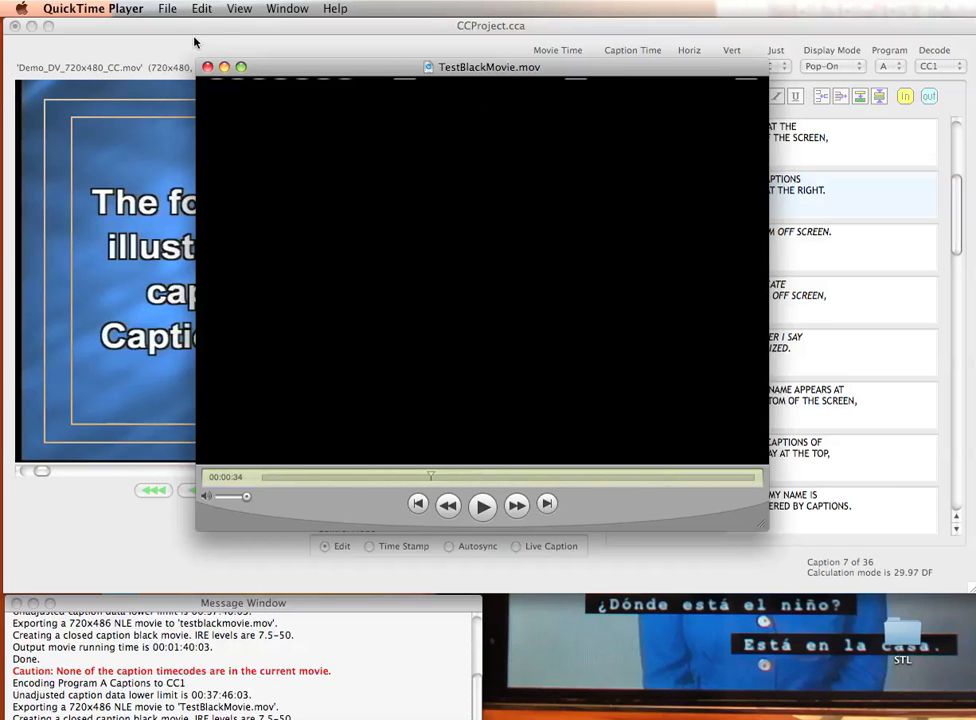